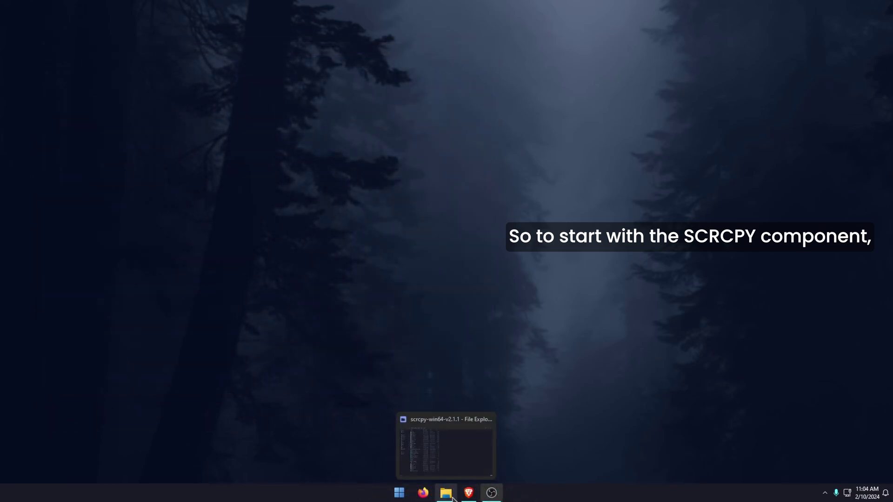
# - Create a new text document in the scrcpy folder, rename it WEBCAM.bat, and accept the extension change
pyautogui.click(446, 492)
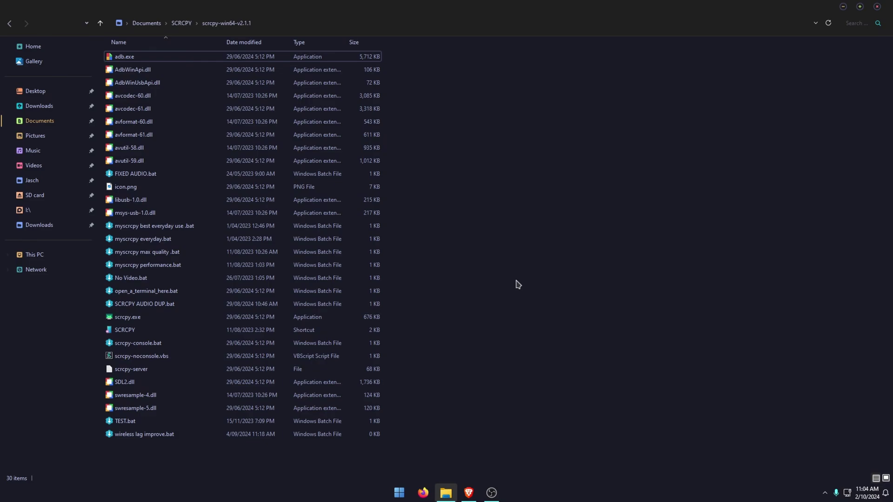
pyautogui.rightClick(470, 197)
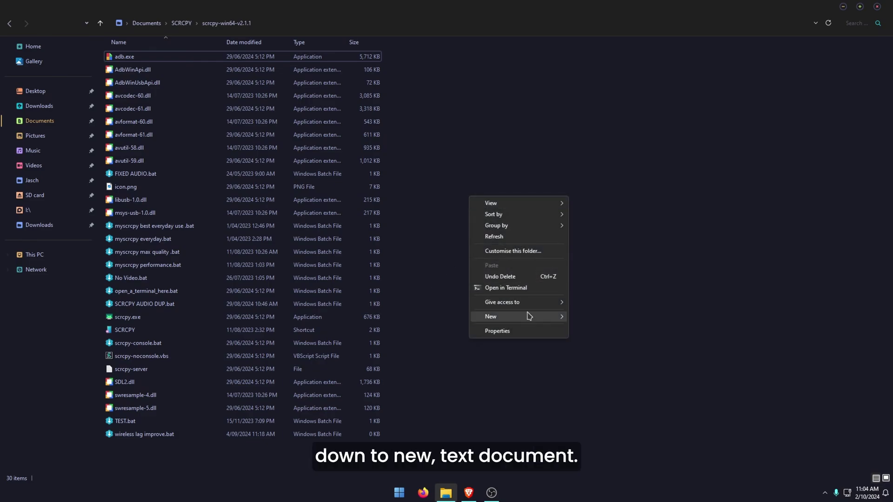
pyautogui.moveTo(530, 318)
pyautogui.click(604, 375)
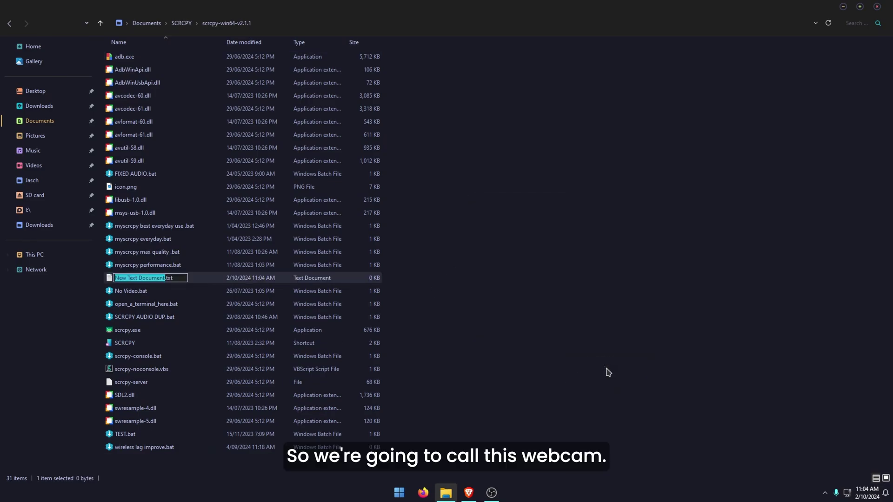
pyautogui.write('WEBCAM')
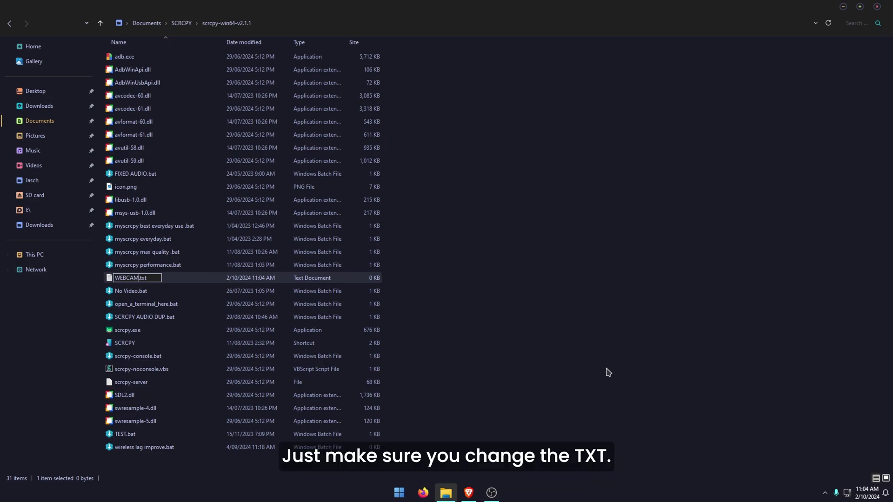
pyautogui.press('BackSpace')
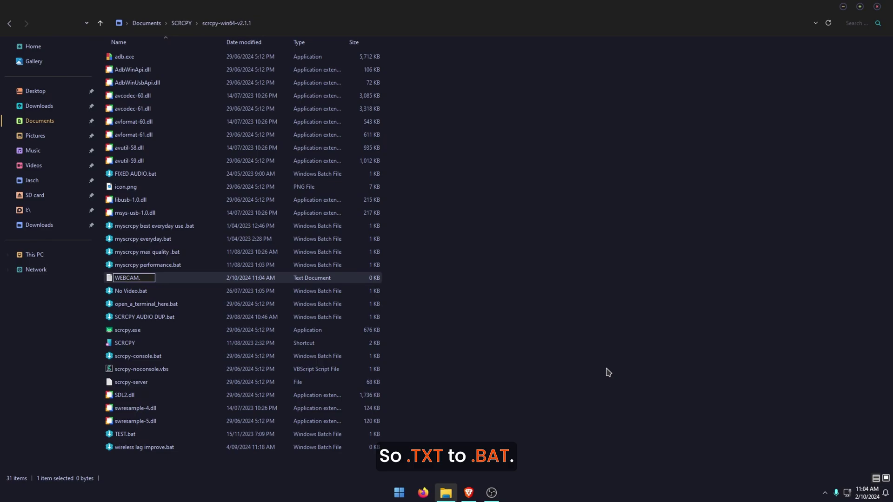
pyautogui.press('Return')
pyautogui.click(482, 253)
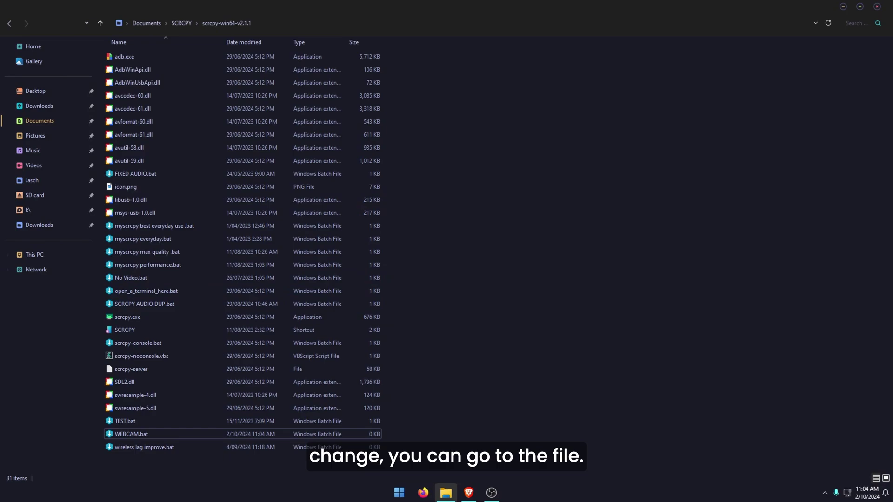
# - Edit WEBCAM.bat in Notepad and paste the command scrcpy --video-source=camera
pyautogui.click(117, 436)
pyautogui.rightClick(166, 437)
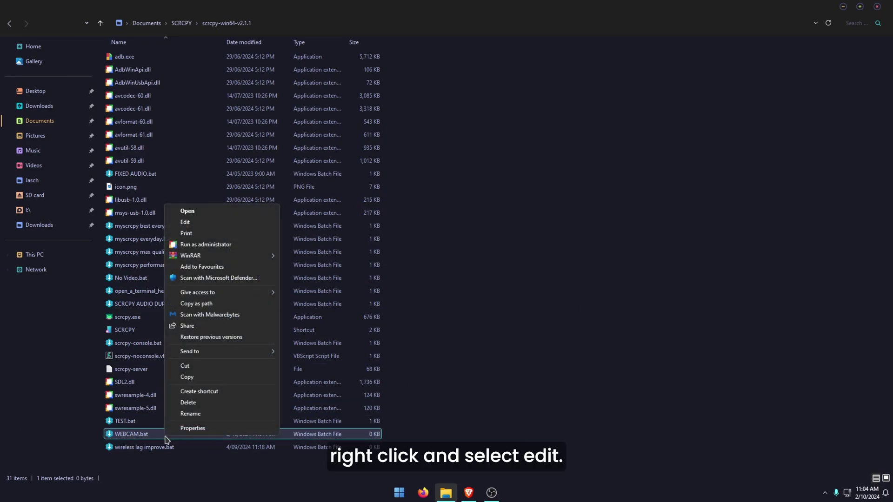
pyautogui.click(196, 226)
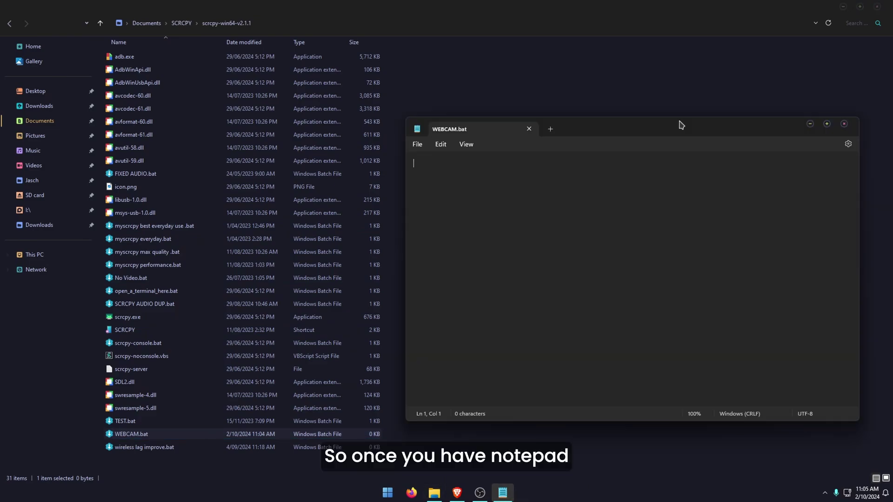
pyautogui.write('scrcpy --video-source=camera')
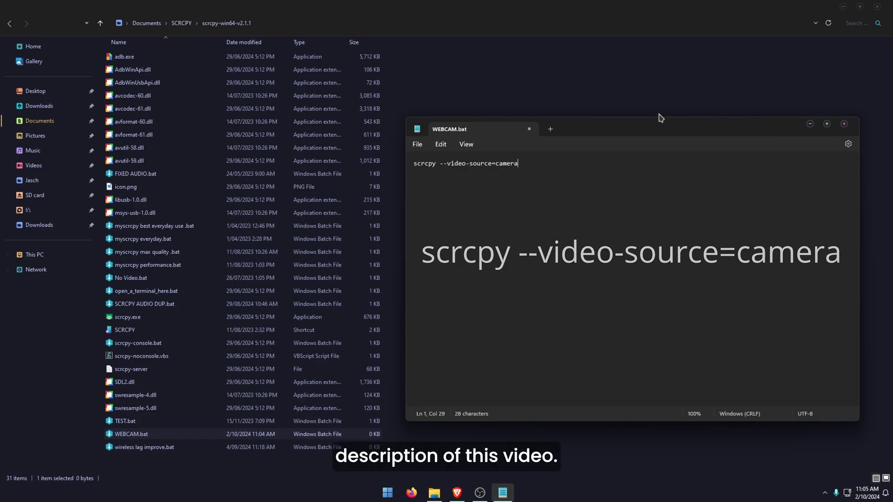
# - Save the batch file, close Notepad, and reselect WEBCAM.bat
pyautogui.click(415, 145)
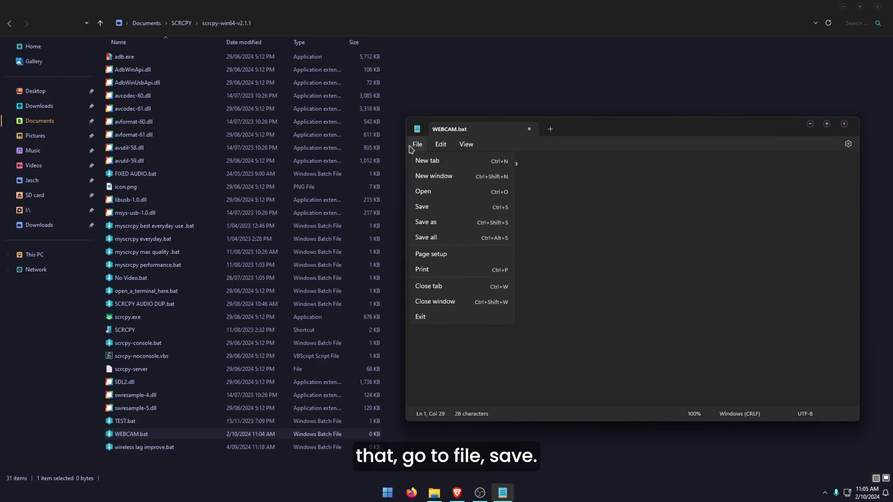
pyautogui.click(429, 207)
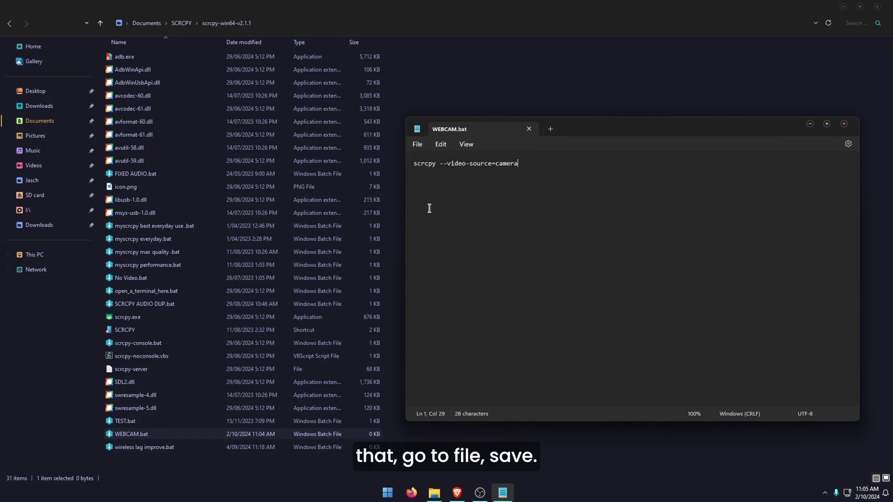
pyautogui.click(844, 124)
pyautogui.click(125, 436)
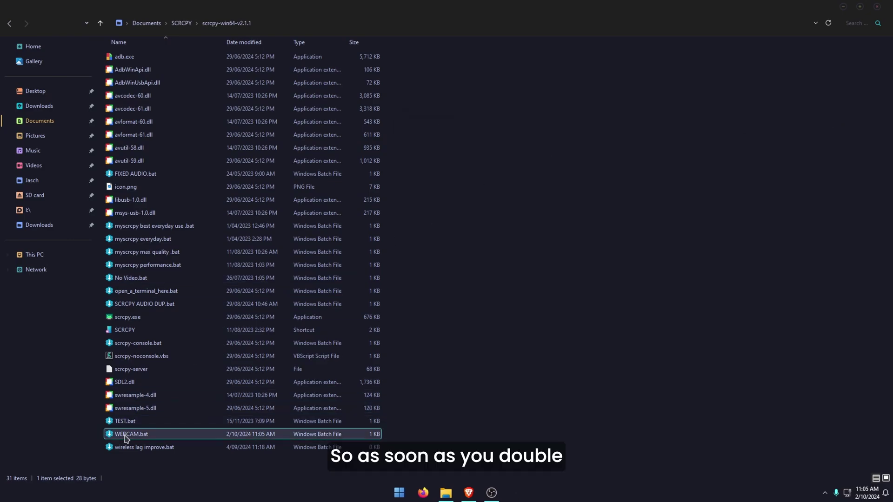
# - Run WEBCAM.bat to open the SM-M356B camera feed, move its window into view, then minimize it
pyautogui.doubleClick(125, 436)
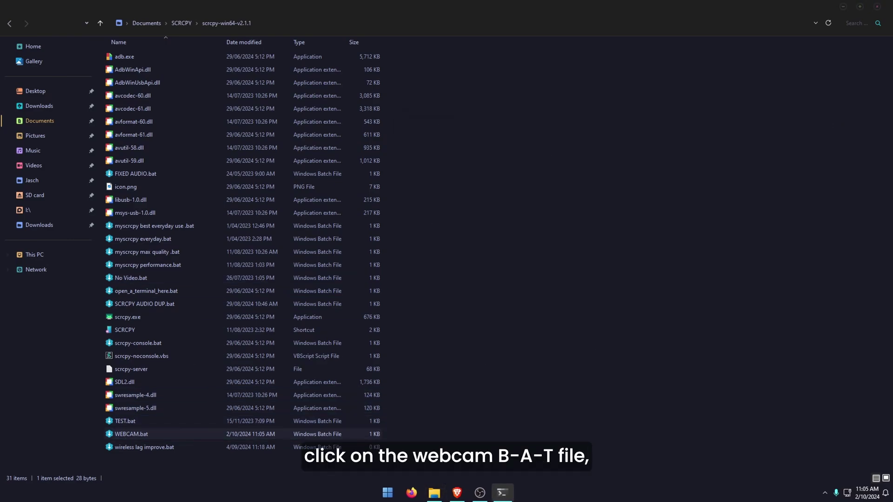
pyautogui.moveTo(795, 139); pyautogui.dragTo(670, 95)
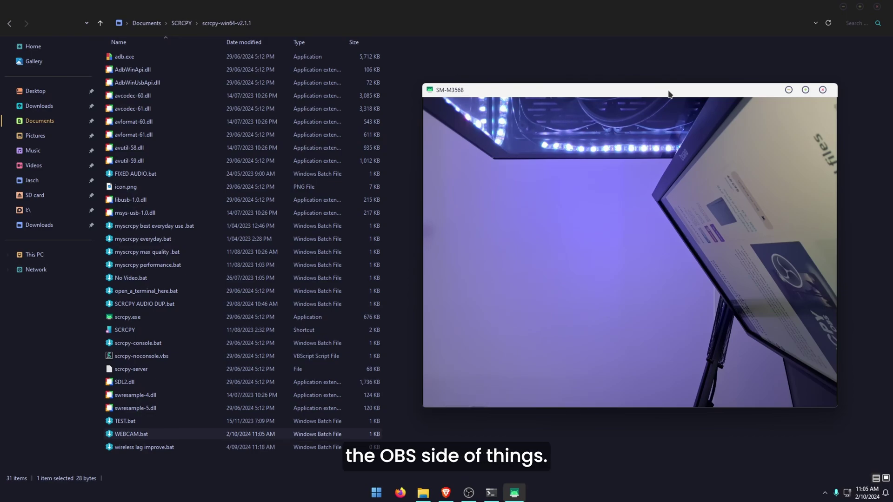
pyautogui.click(789, 90)
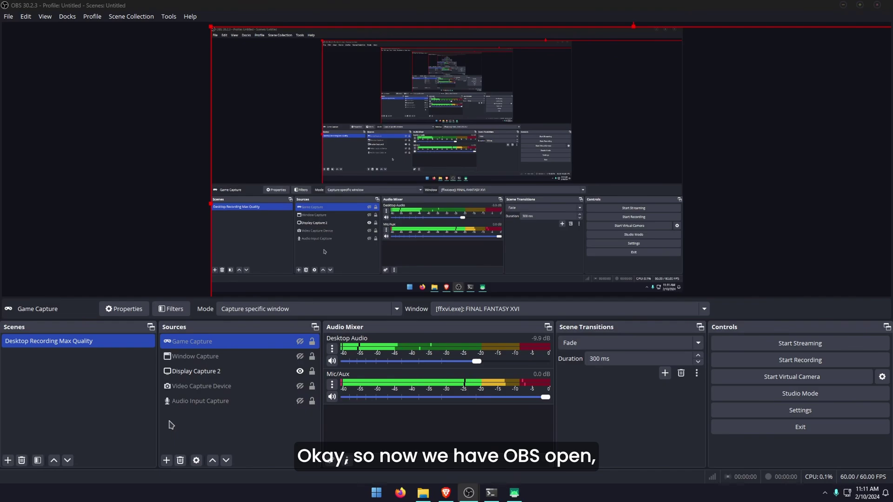
# - Add a new scene, keeping the default name Scene 2
pyautogui.click(56, 401)
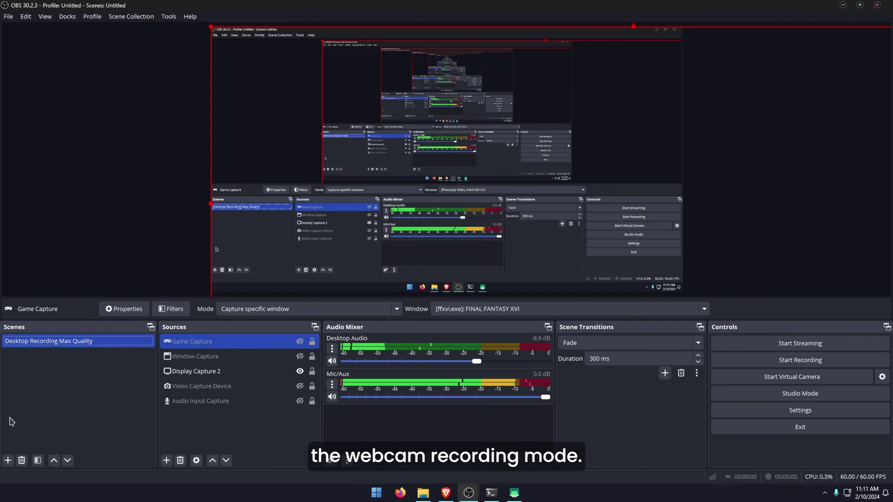
pyautogui.click(8, 460)
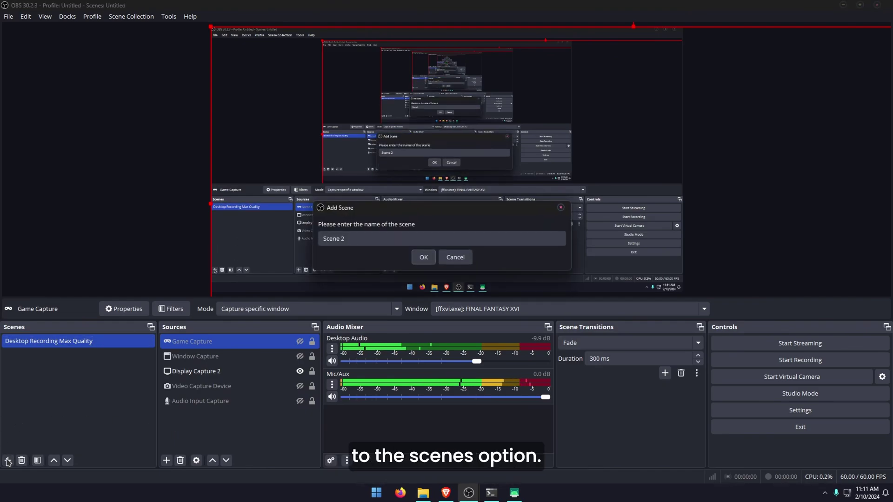
pyautogui.click(419, 258)
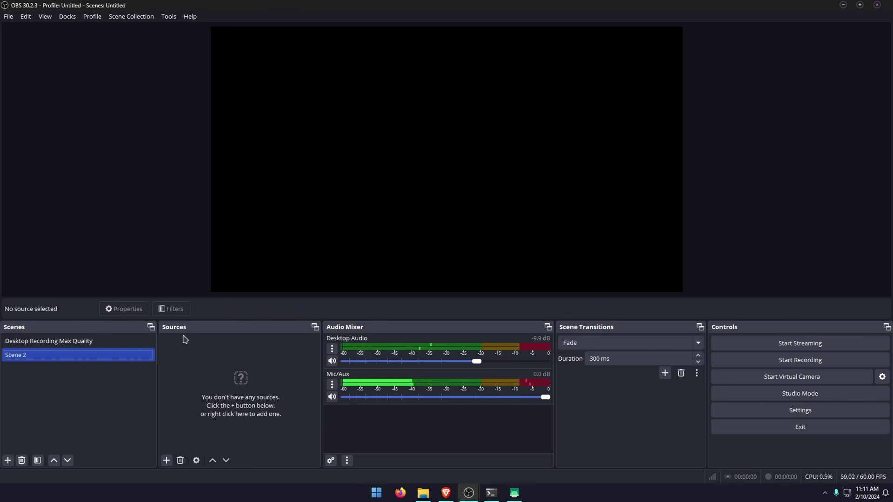
# - Add a Game Capture source named Game Capture 2 to Scene 2
pyautogui.click(168, 464)
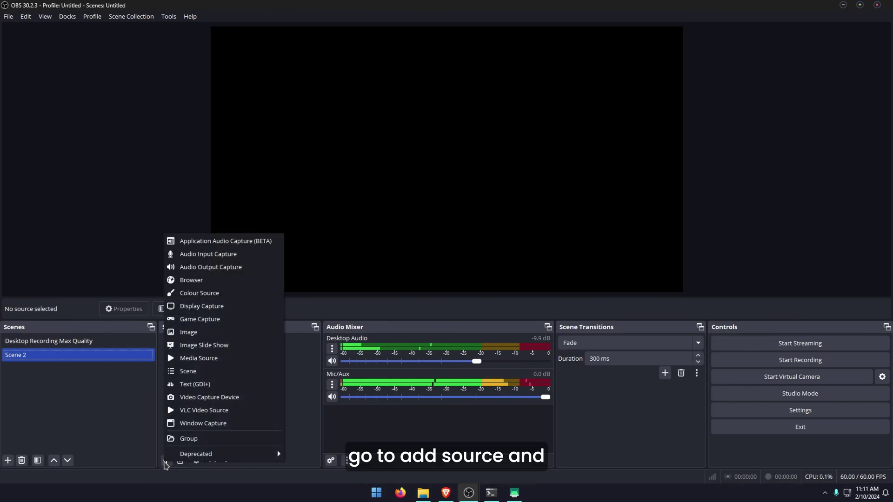
pyautogui.click(225, 320)
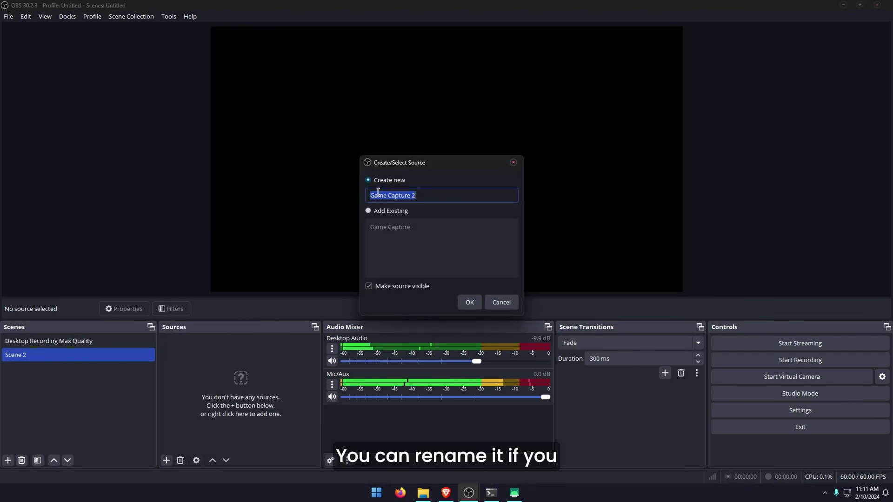
pyautogui.click(470, 302)
# - Set Game Capture 2 to Capture specific window using [scrcpy.exe]: SM-M356B
pyautogui.click(411, 251)
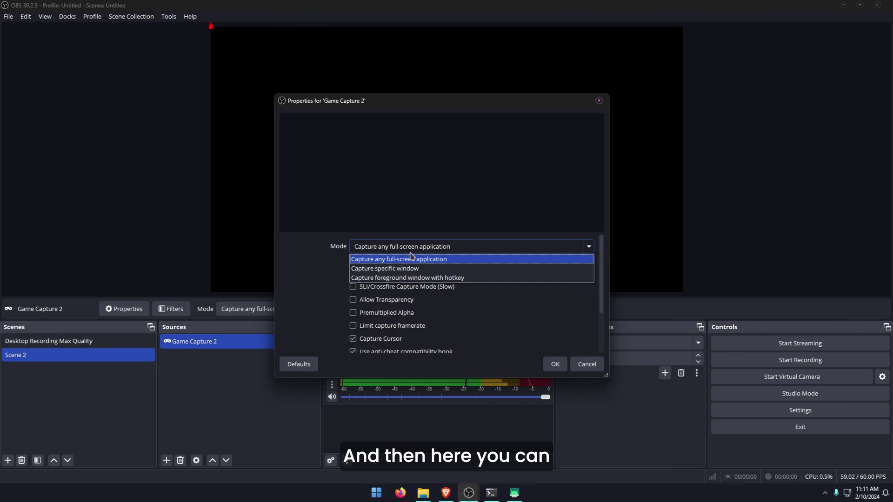
pyautogui.click(395, 269)
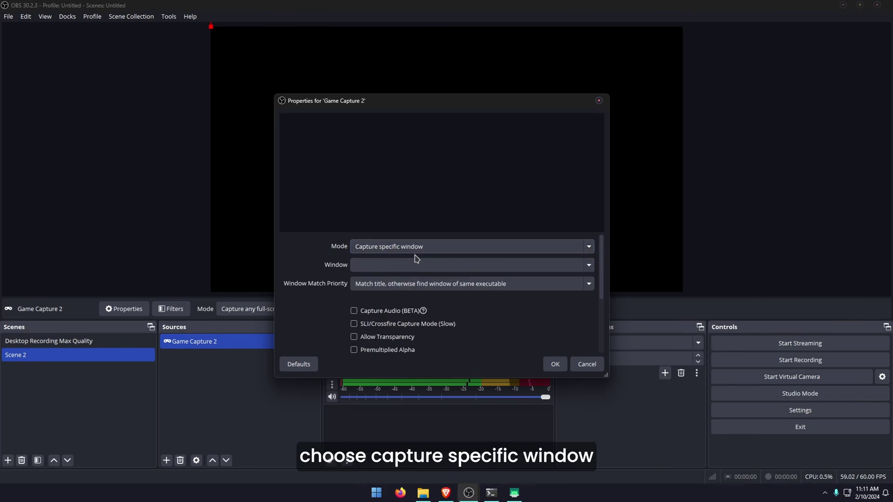
pyautogui.click(414, 265)
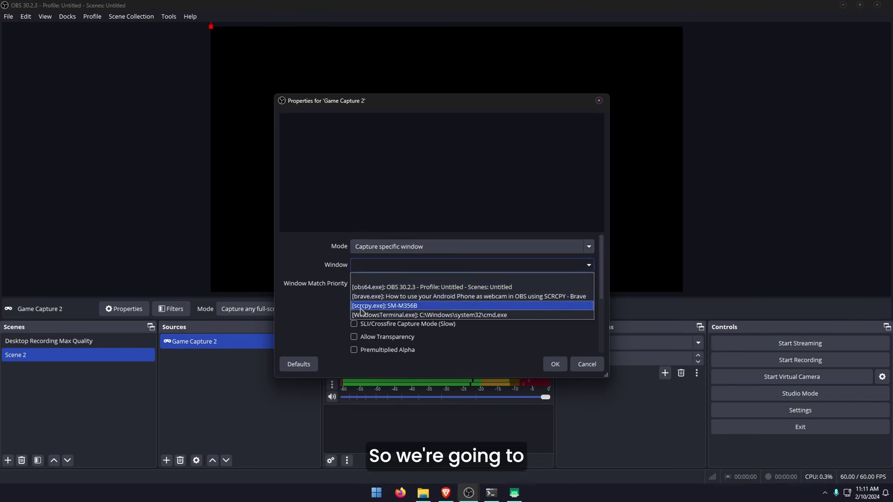
pyautogui.click(380, 306)
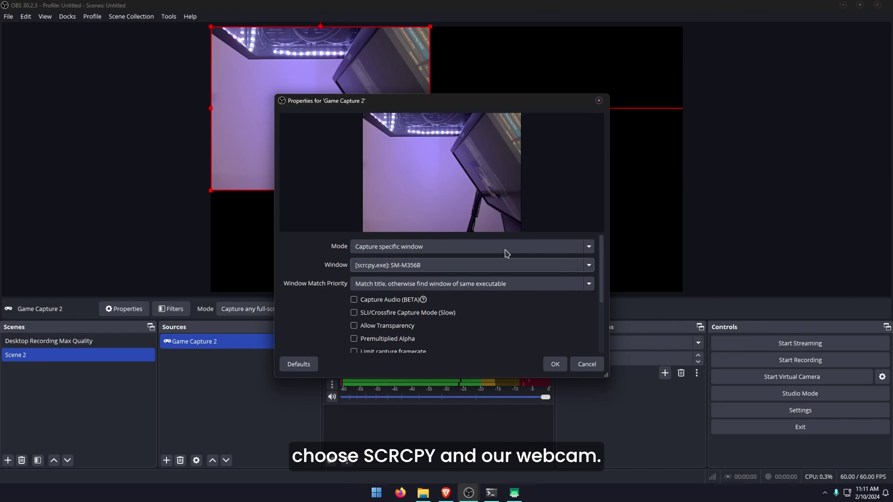
pyautogui.click(556, 364)
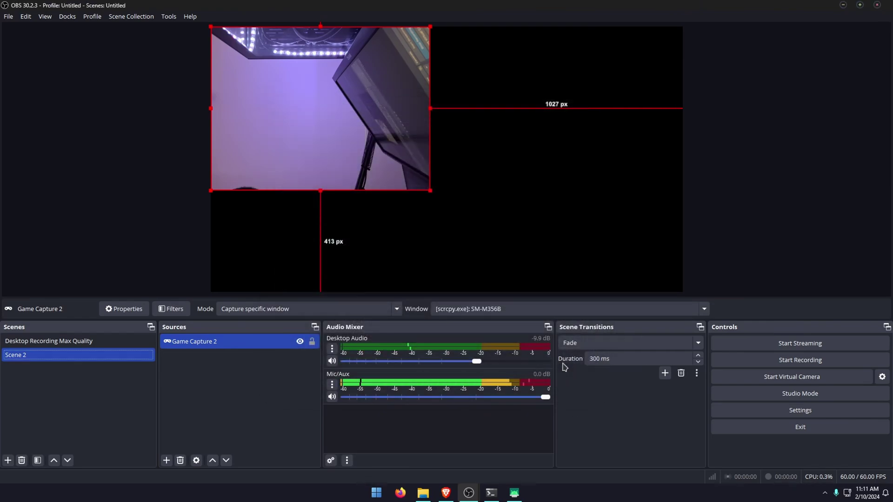
# - Stretch the Game Capture 2 feed over the full Scene 2 canvas with its edges snapped
pyautogui.moveTo(339, 101)
pyautogui.mouseDown()
pyautogui.moveTo(519, 186)
pyautogui.moveTo(336, 95)
pyautogui.mouseUp()
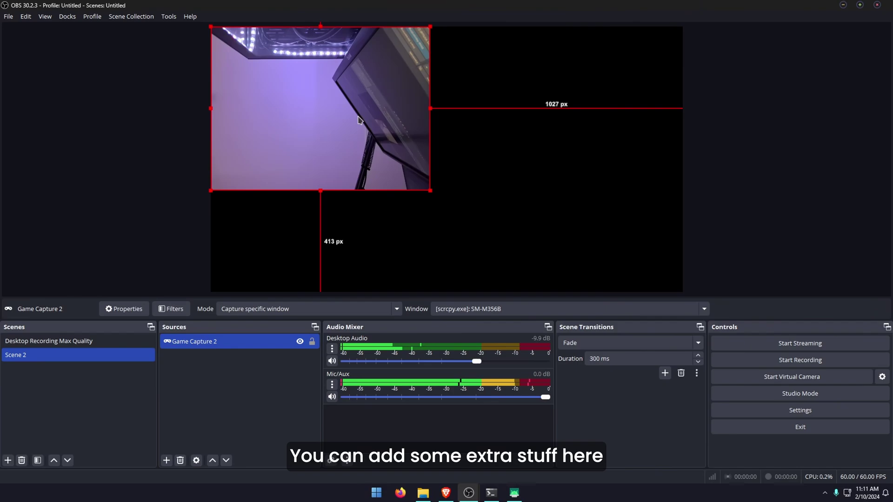
pyautogui.moveTo(430, 191); pyautogui.dragTo(693, 282)
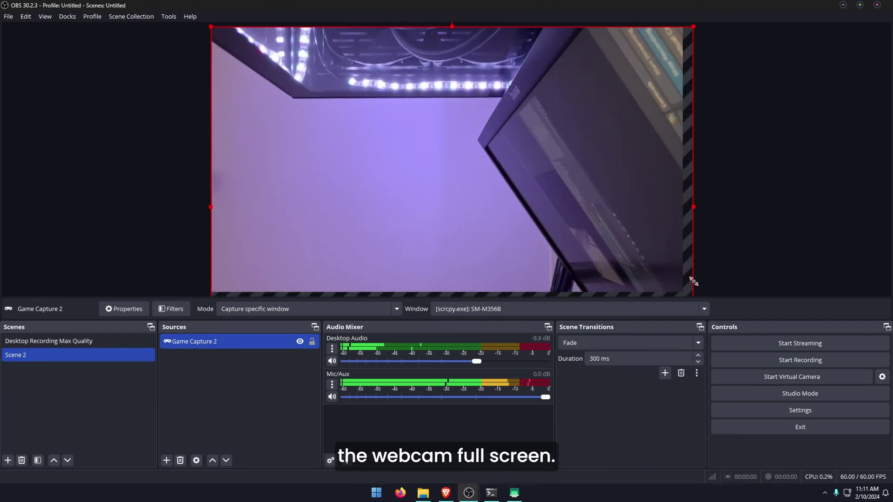
pyautogui.moveTo(563, 219); pyautogui.dragTo(555, 203)
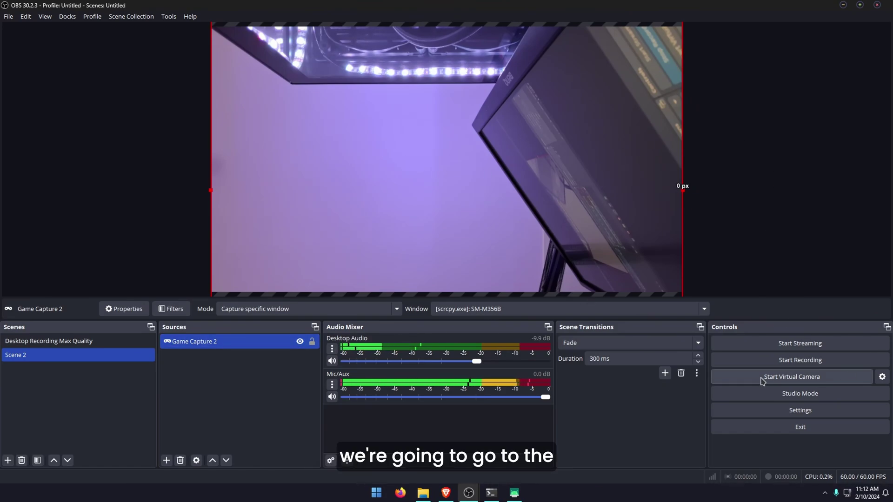
# - Set the virtual camera's Output Type to Source and Output Selection to Game Capture 2
pyautogui.click(883, 377)
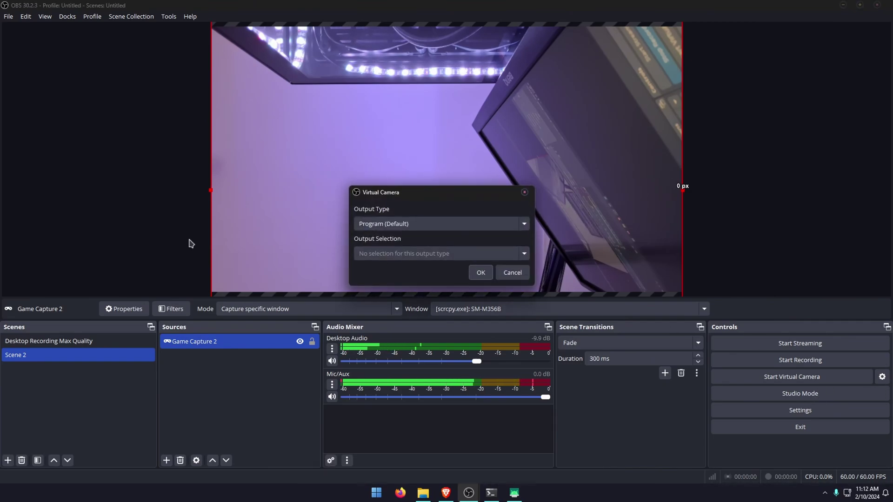
pyautogui.click(450, 225)
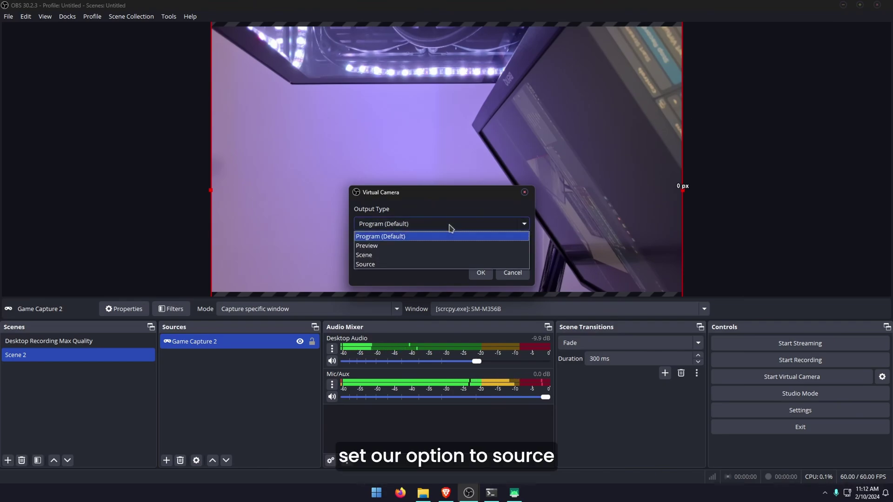
pyautogui.click(409, 264)
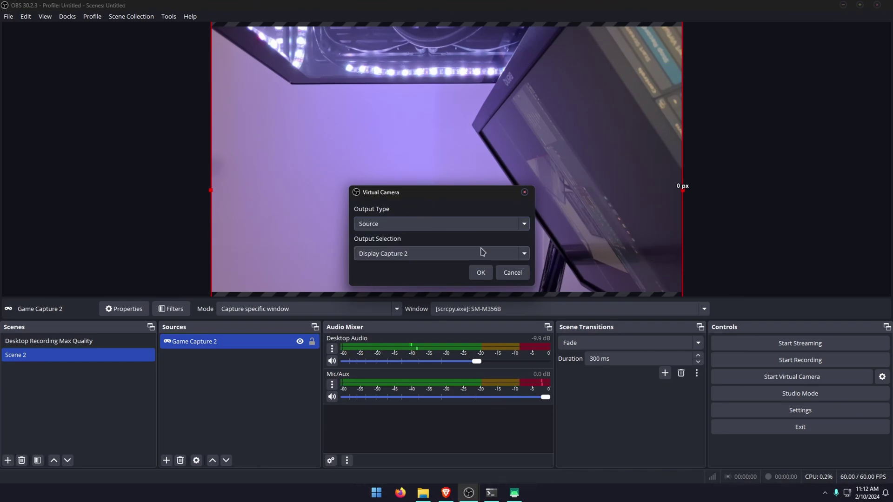
pyautogui.click(430, 255)
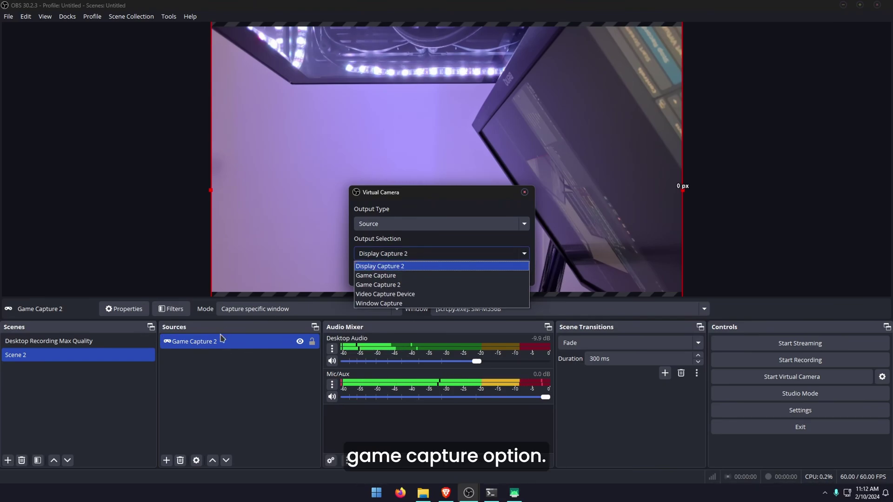
pyautogui.click(386, 284)
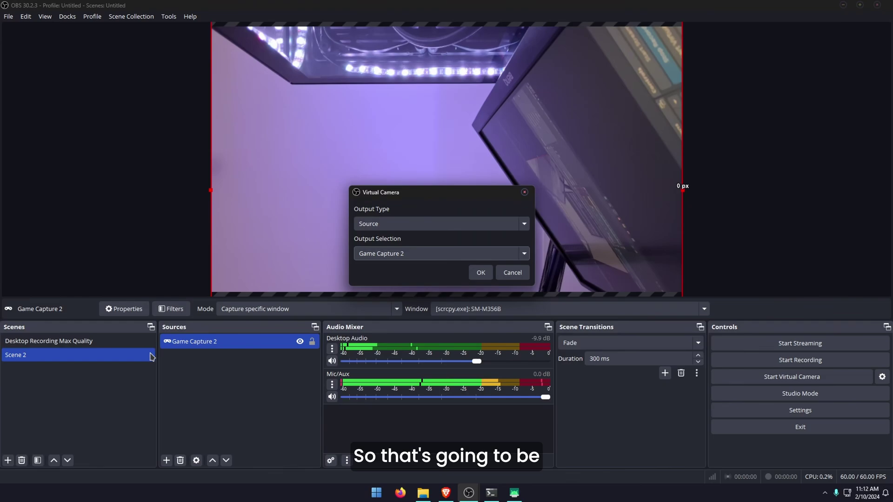
pyautogui.click(481, 272)
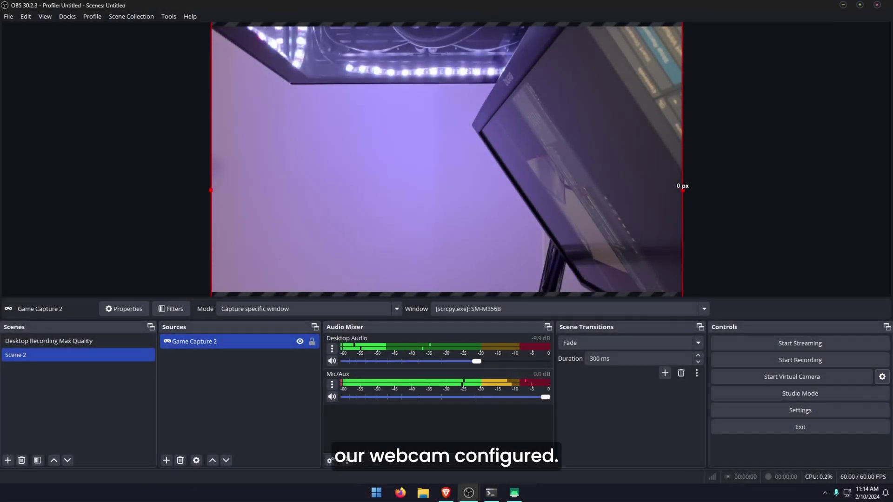
# - Start the OBS virtual camera and bring up Discord from the system tray
pyautogui.click(764, 378)
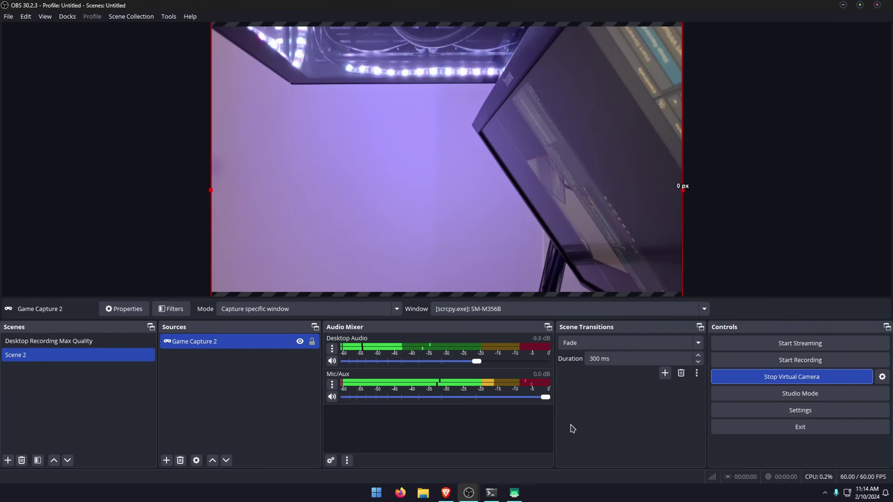
pyautogui.click(825, 493)
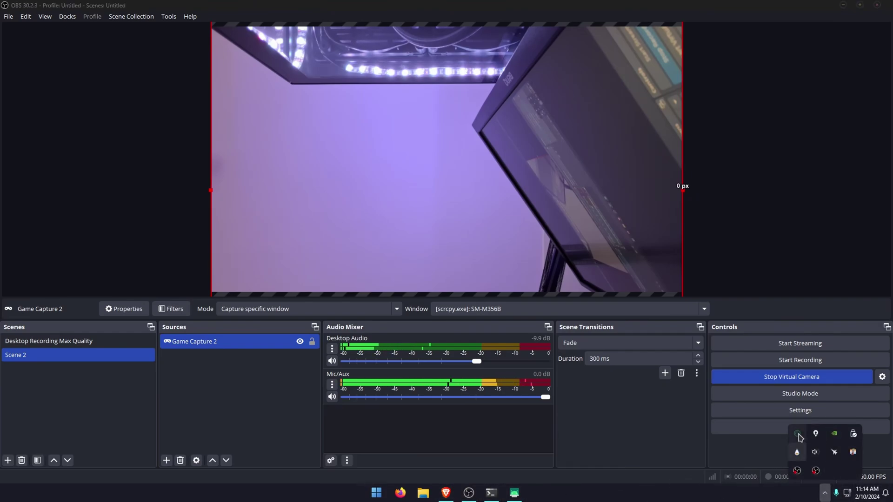
pyautogui.click(797, 434)
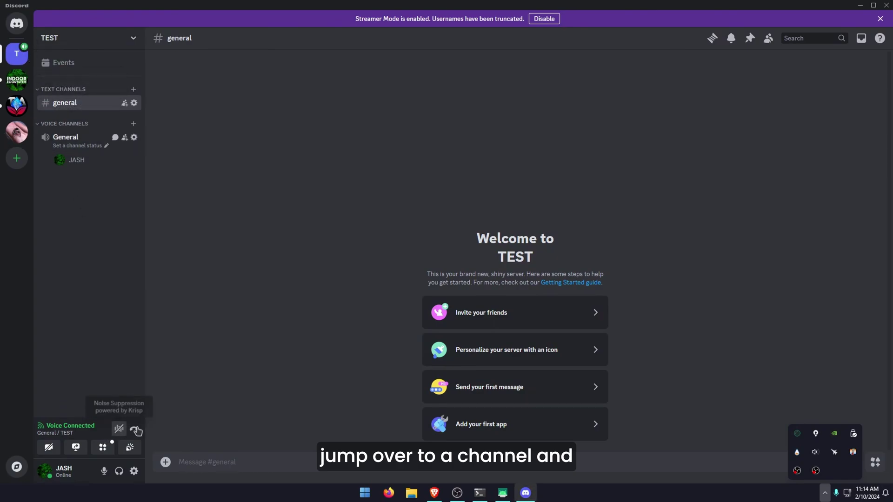
# - Go live in the General voice channel using OBS Virtual Camera from Capture Devices
pyautogui.click(78, 449)
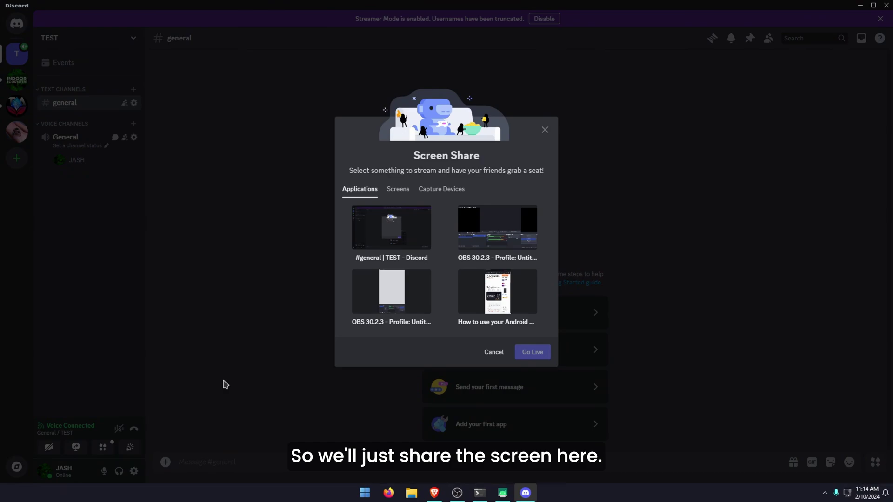
pyautogui.click(441, 191)
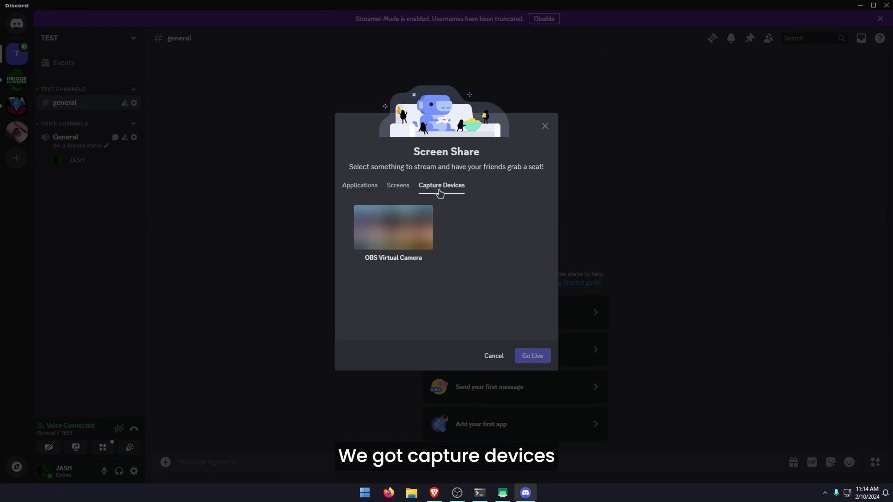
pyautogui.click(395, 233)
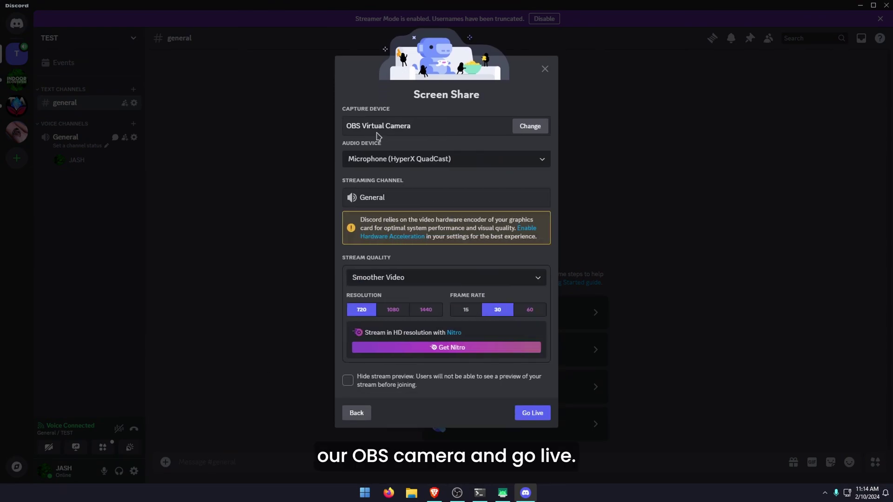
pyautogui.click(533, 413)
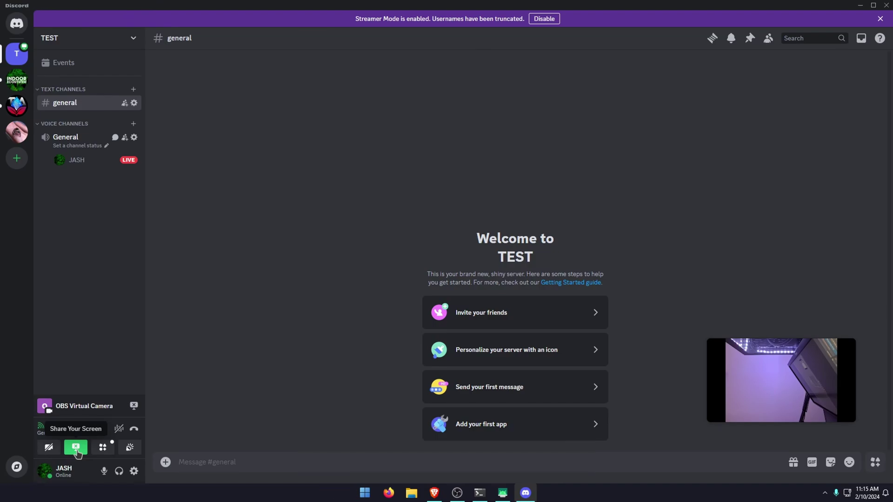
# - Minimize the Discord window to reveal the Windows desktop
pyautogui.click(861, 5)
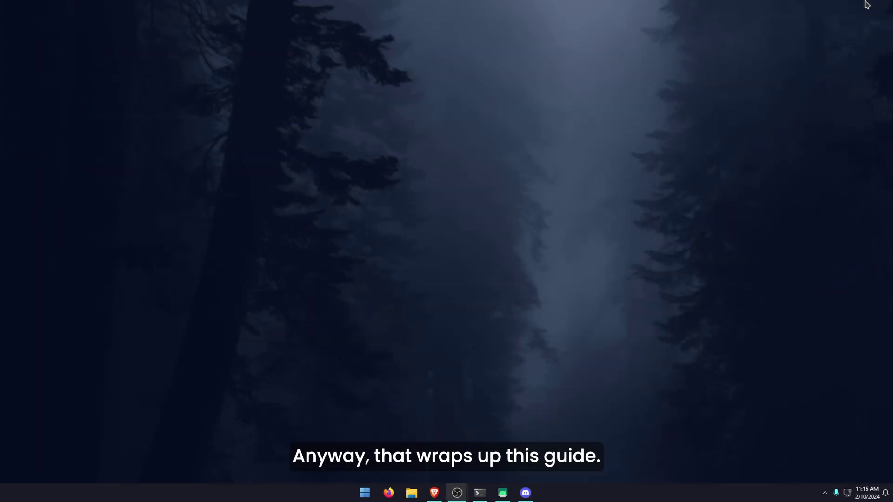